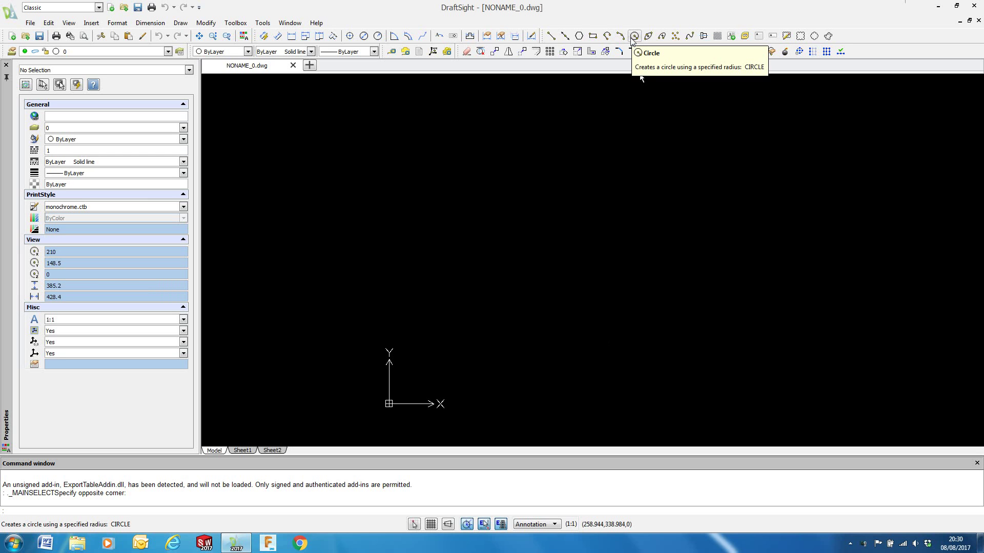
Draw a circle with a diameter of 50, centred at about X 112, Y 205, above the origin marker
left_click(634, 37)
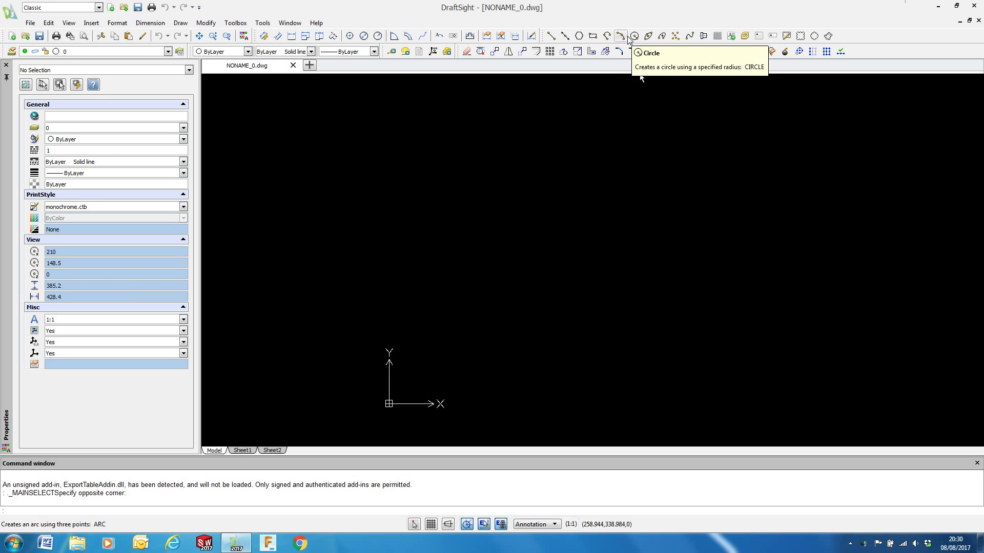
left_click(634, 37)
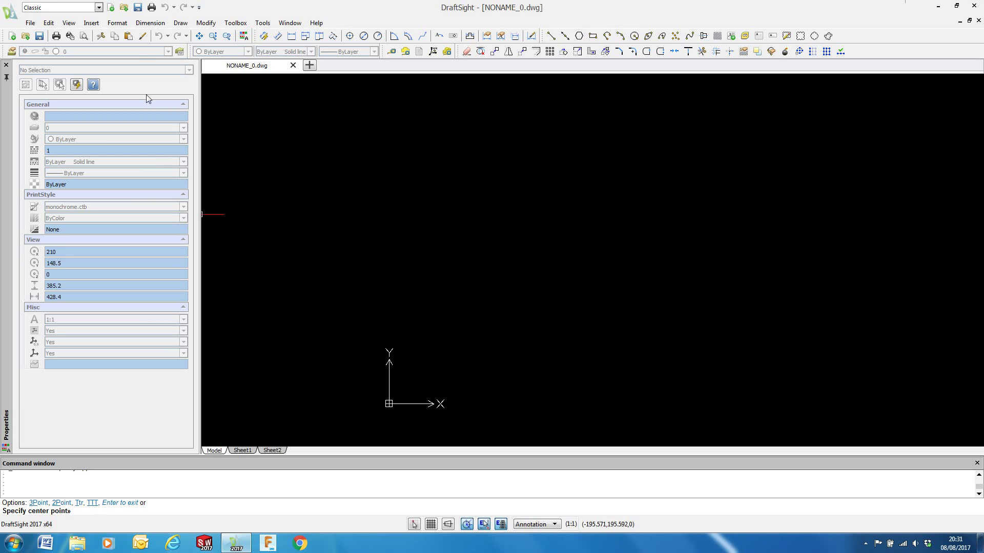
left_click(181, 23)
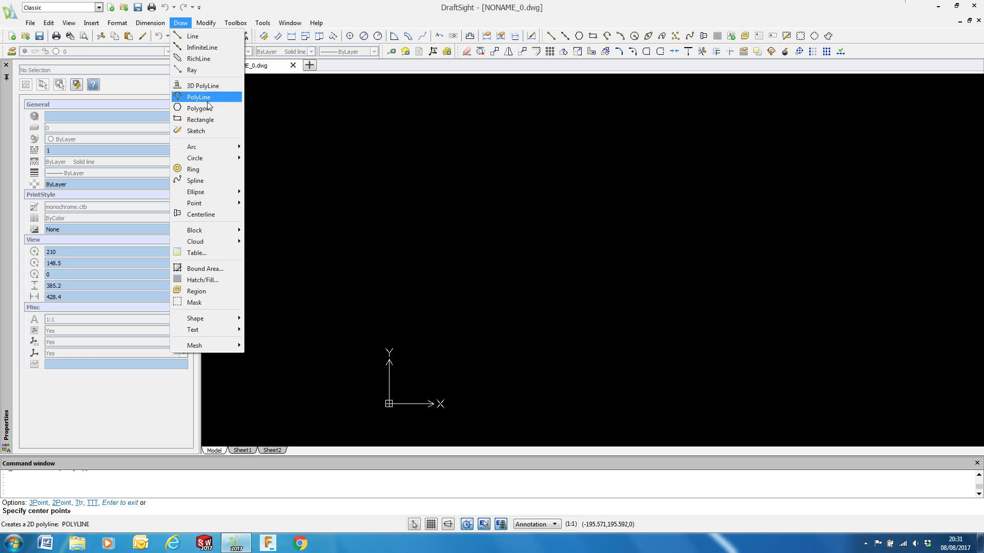
mouse_move(199, 162)
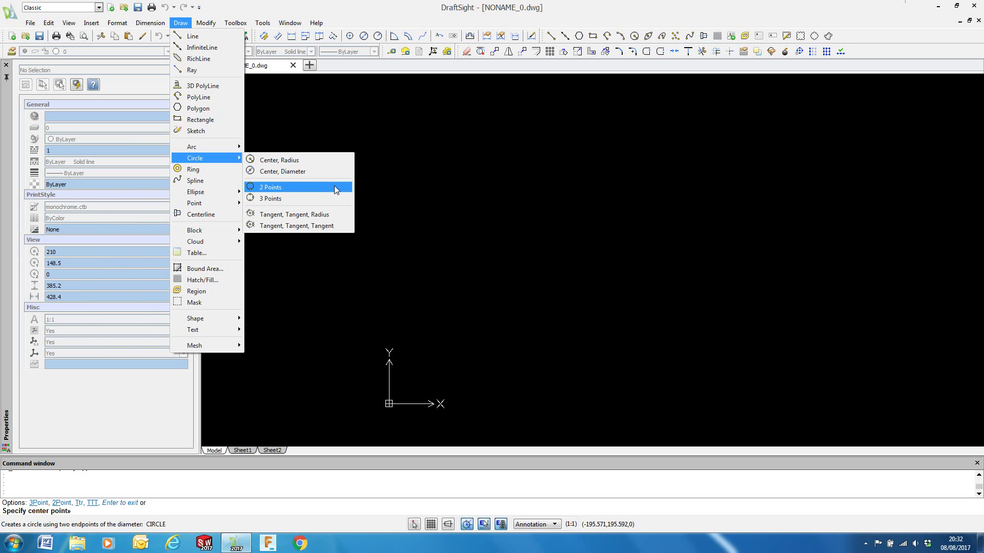
left_click(497, 205)
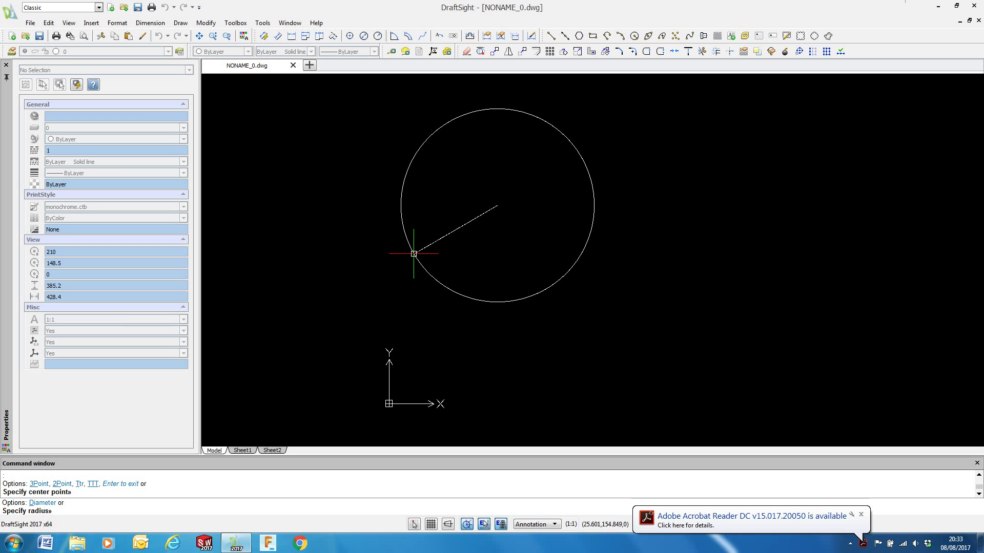
type("d")
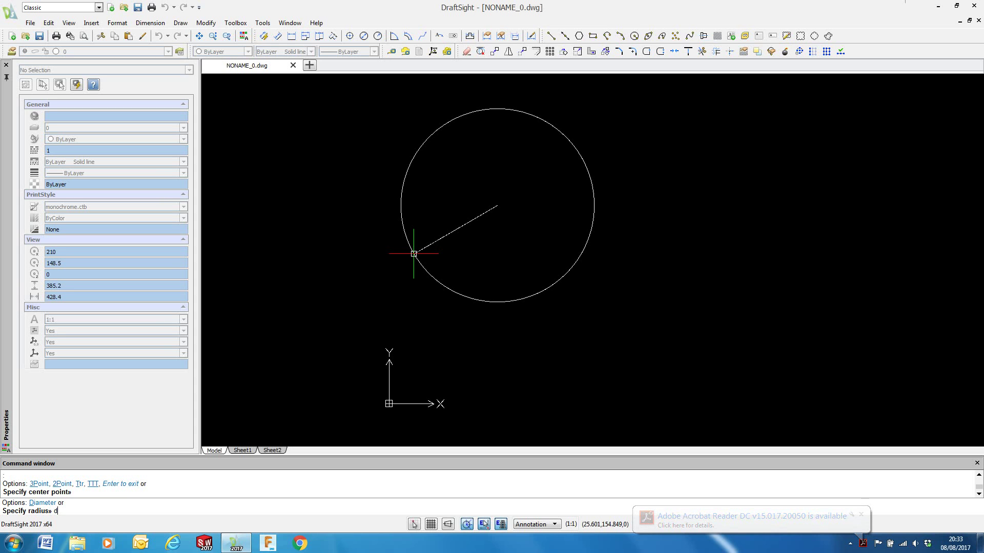
key("Return")
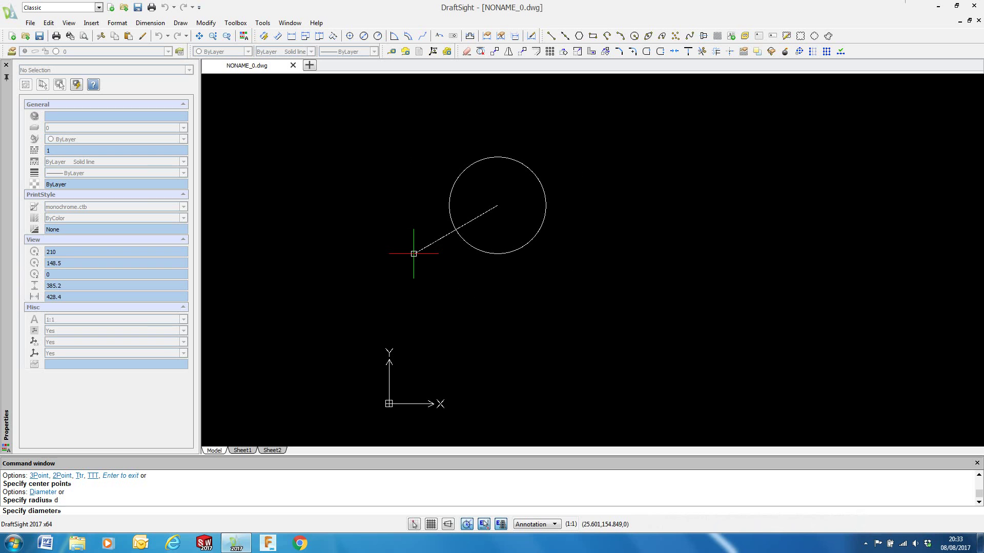
type("50")
key("Return")
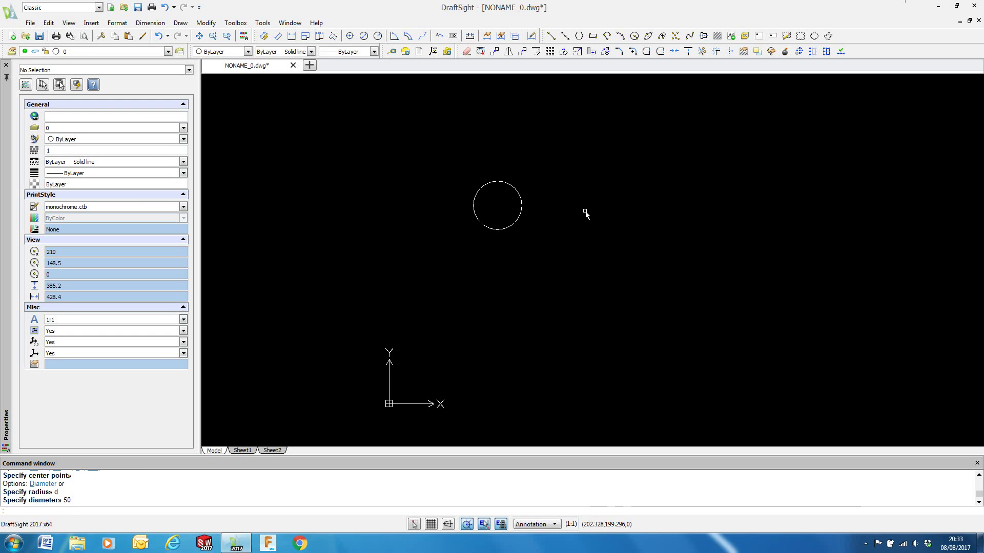
Select the circle to check its diameter and radius among its properties, and clear the selection
left_click(511, 187)
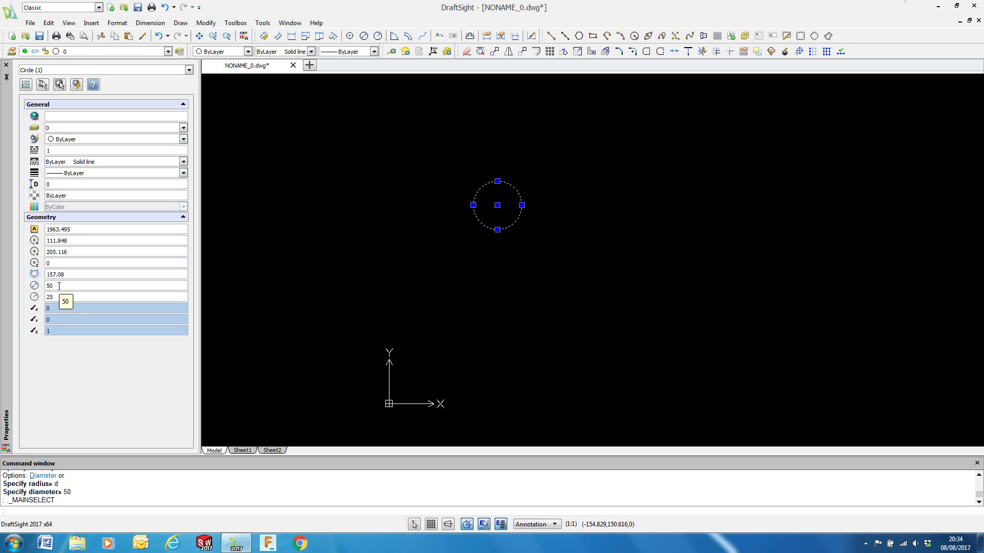
scroll(552, 193, "up", 3)
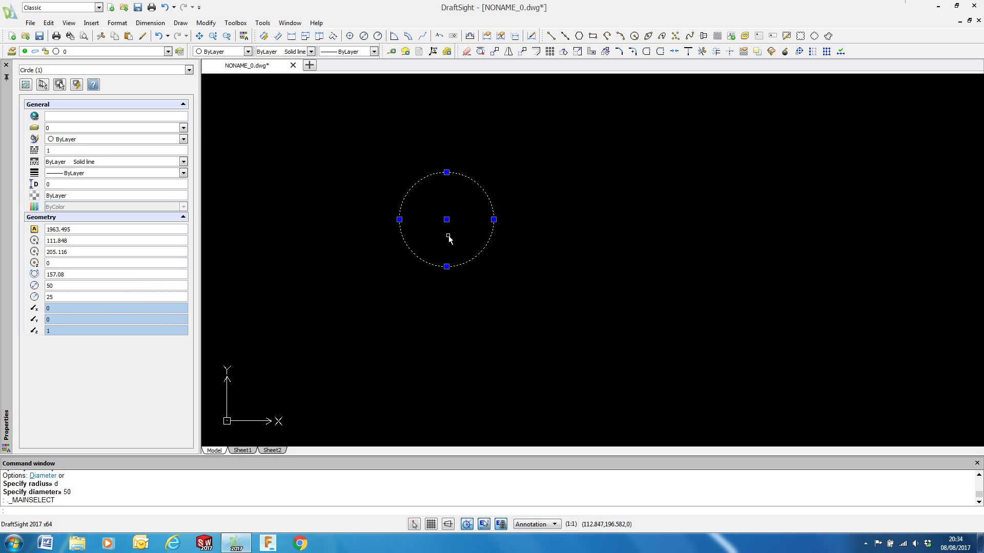
scroll(451, 210, "up", 3)
scroll(451, 210, "down", 3)
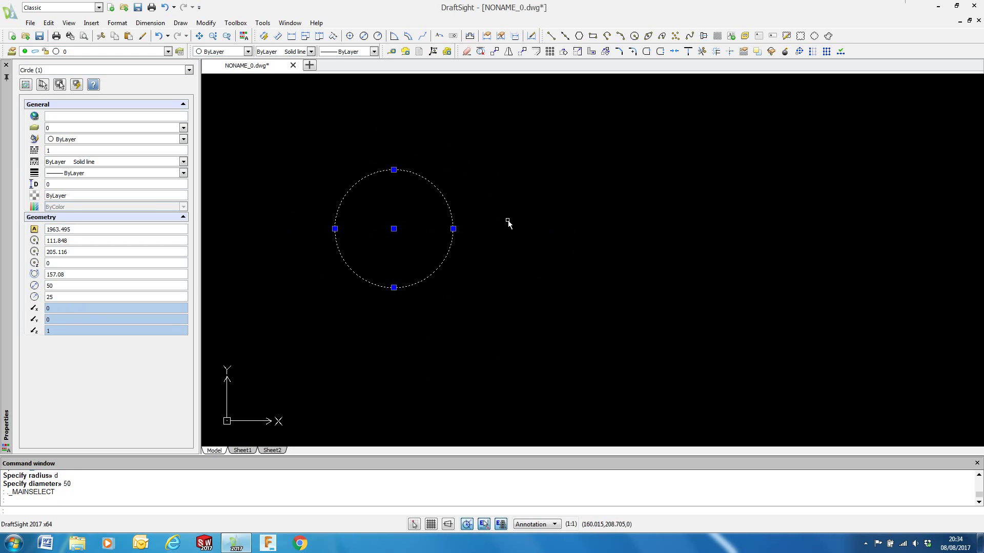
key("Escape")
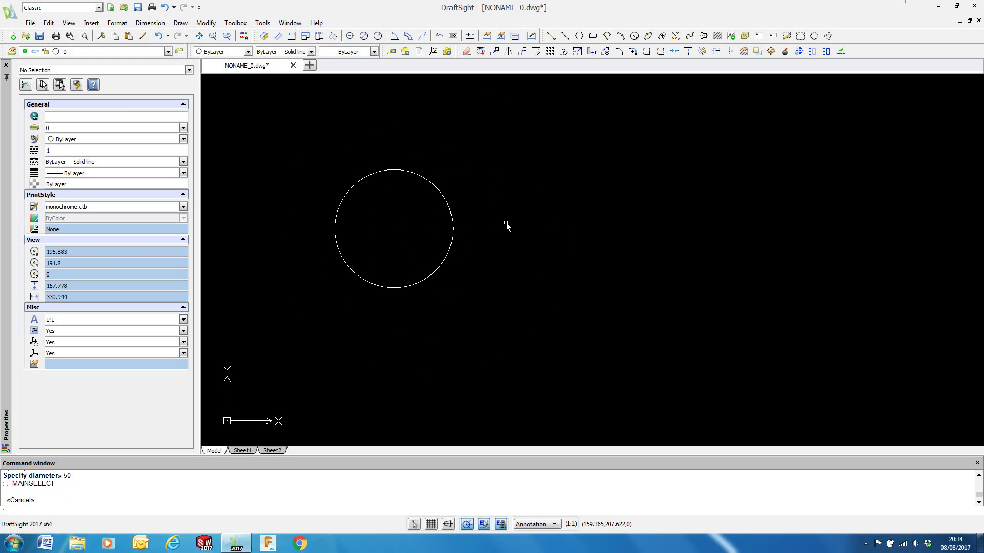
left_click(593, 37)
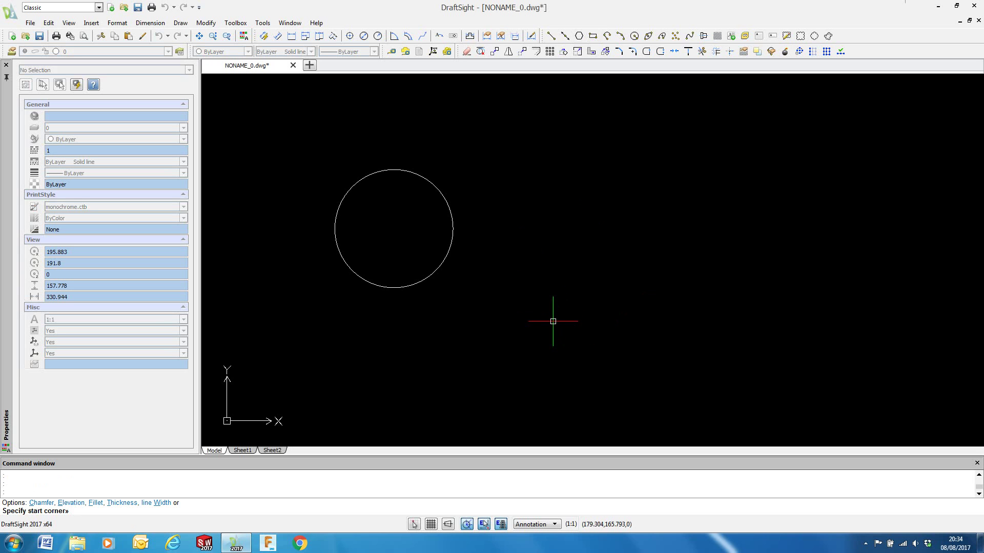
left_click(553, 322)
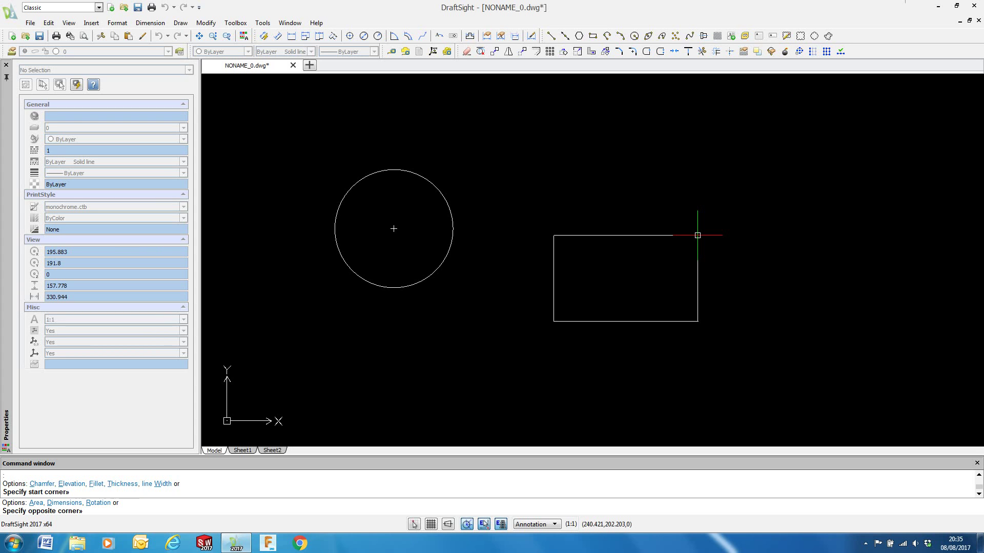
type("@50,")
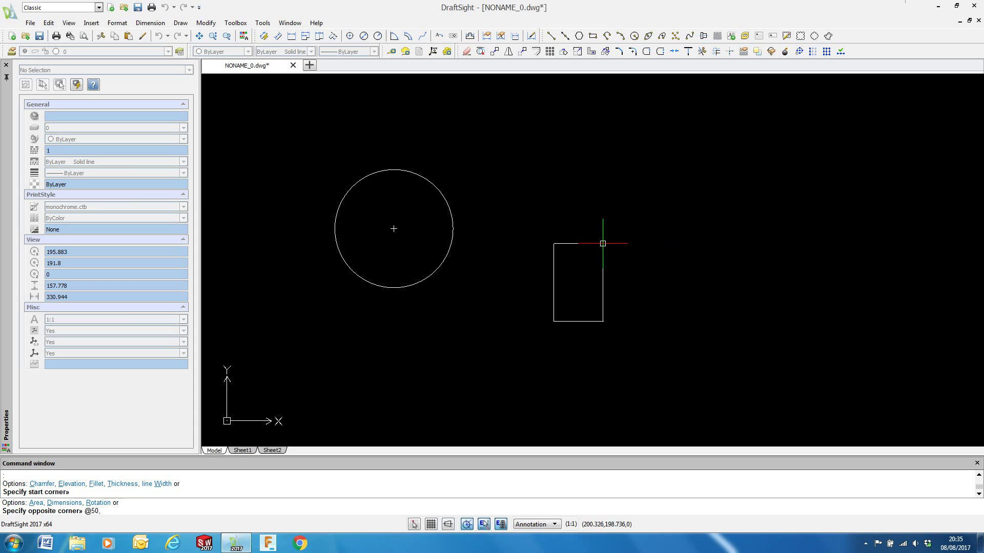
type("0")
key("Return")
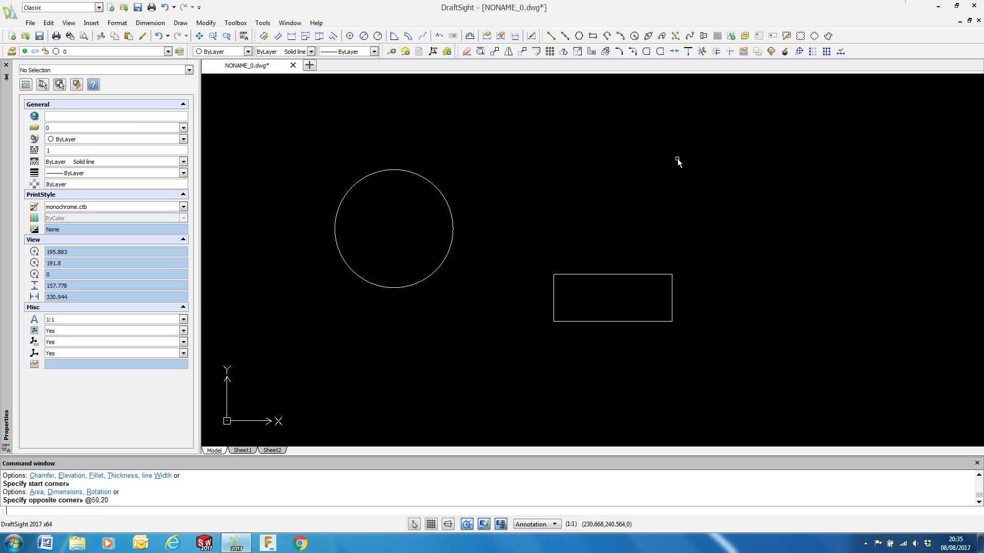
Draw a second rectangle above the first, from its upper-right corner to the relative opposite corner @-50,-20
left_click(593, 37)
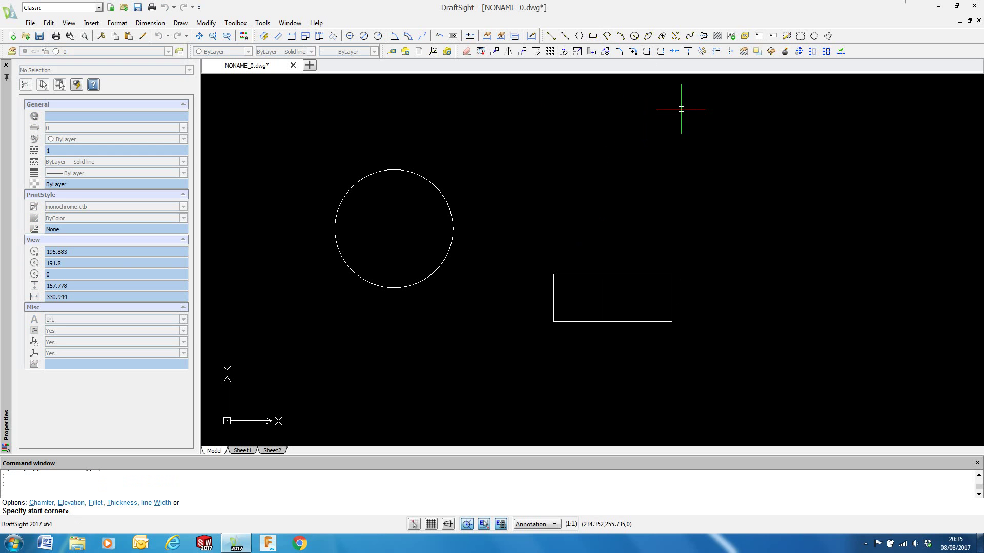
left_click(720, 147)
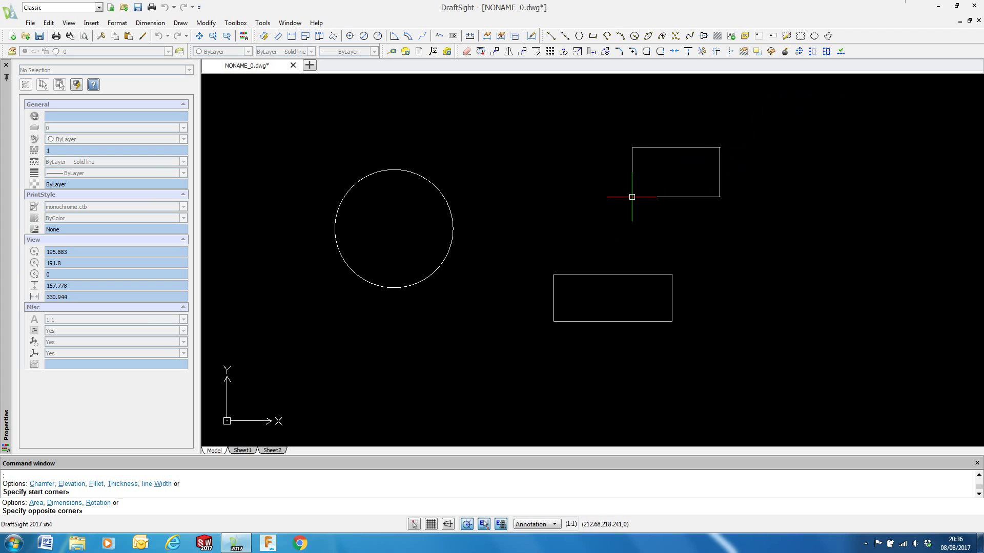
key("F8")
type("@")
key("F10")
type("-50,")
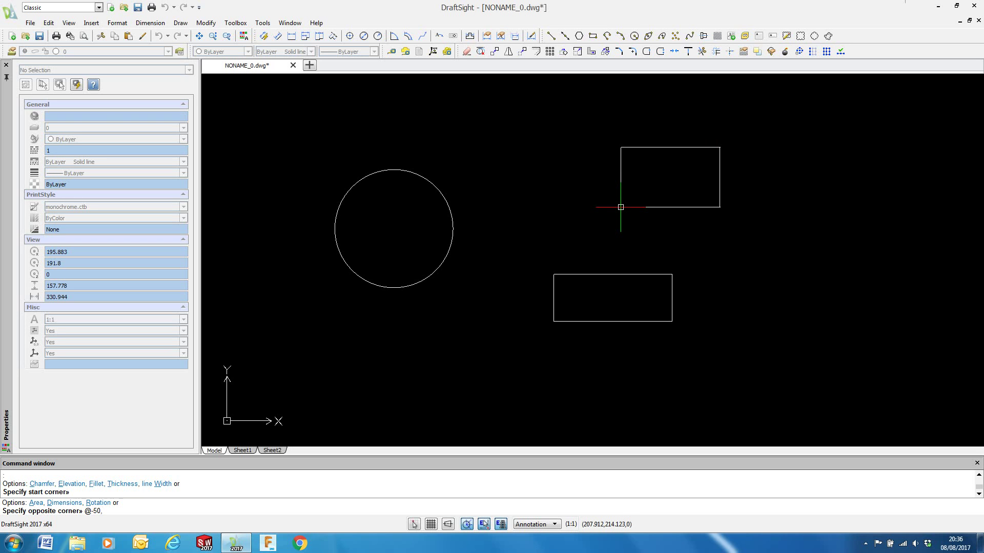
type("20")
key("Return")
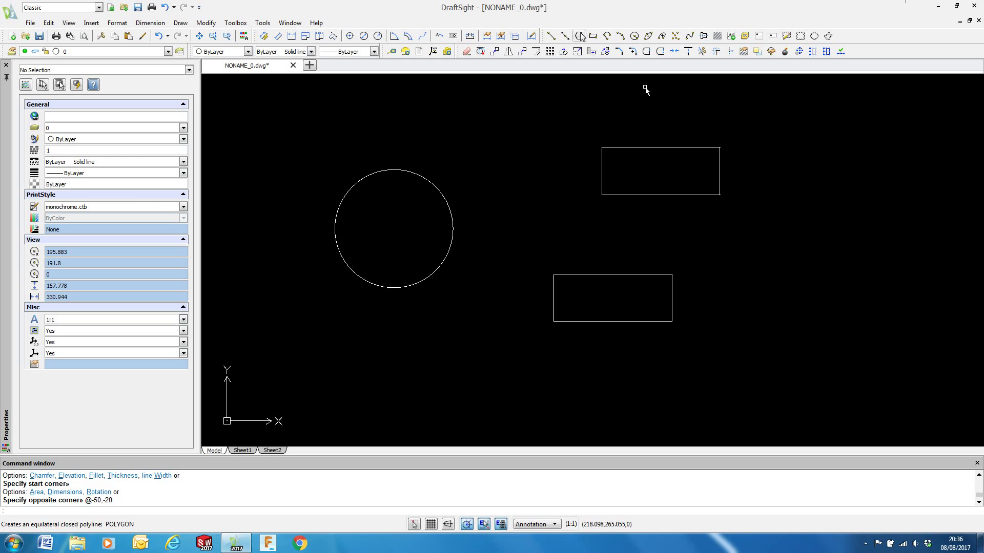
Draw a vertical line across the circle from its top quadrant point to its bottom quadrant point
left_click(551, 36)
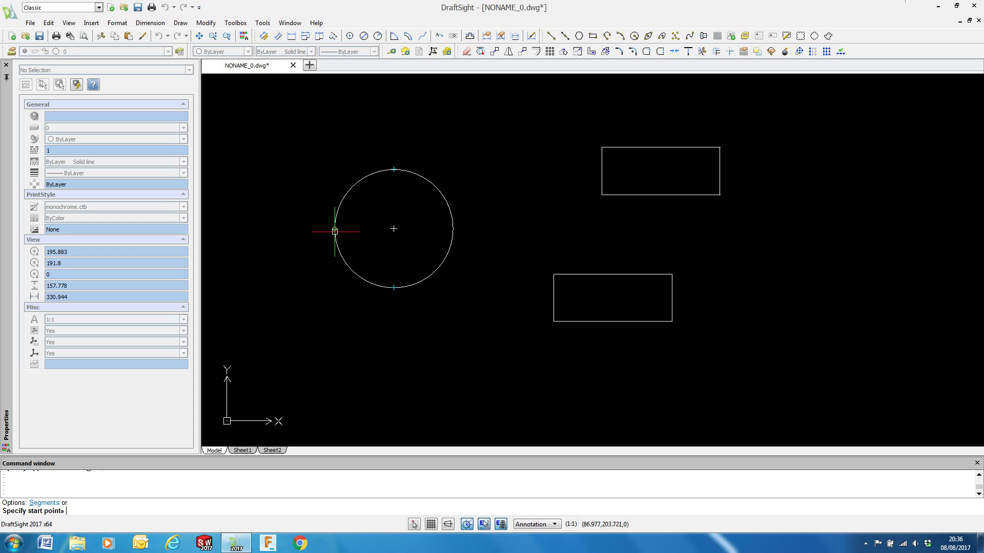
left_click(394, 170)
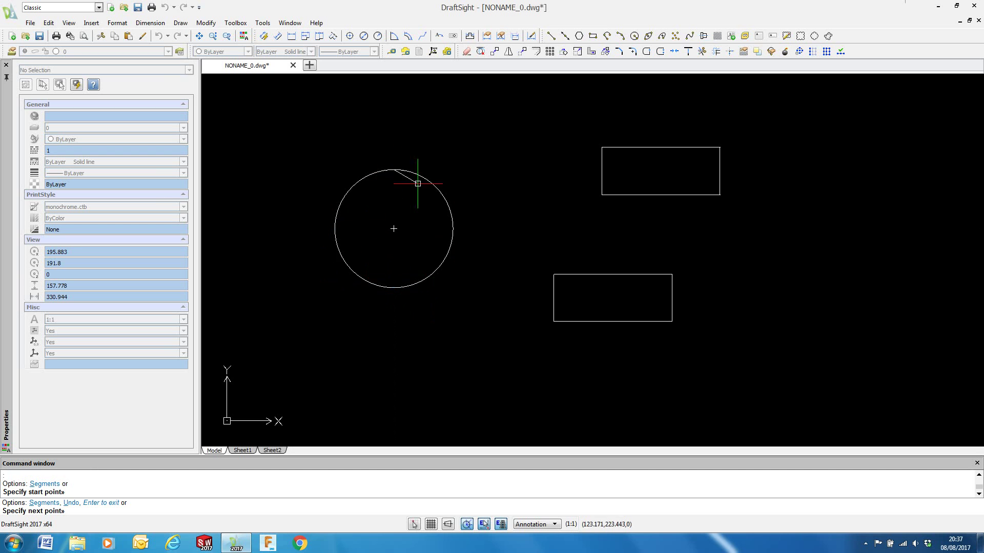
left_click(394, 287)
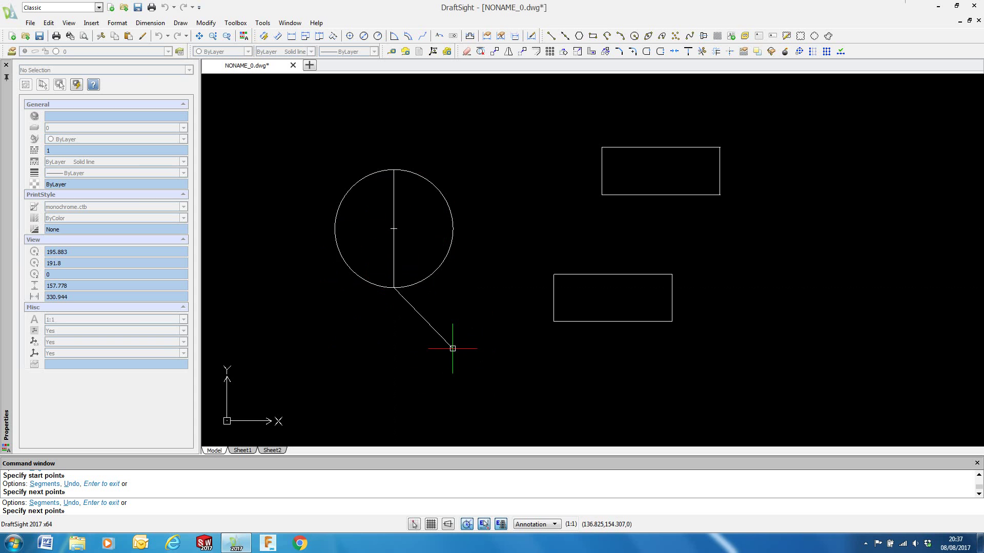
key("Return")
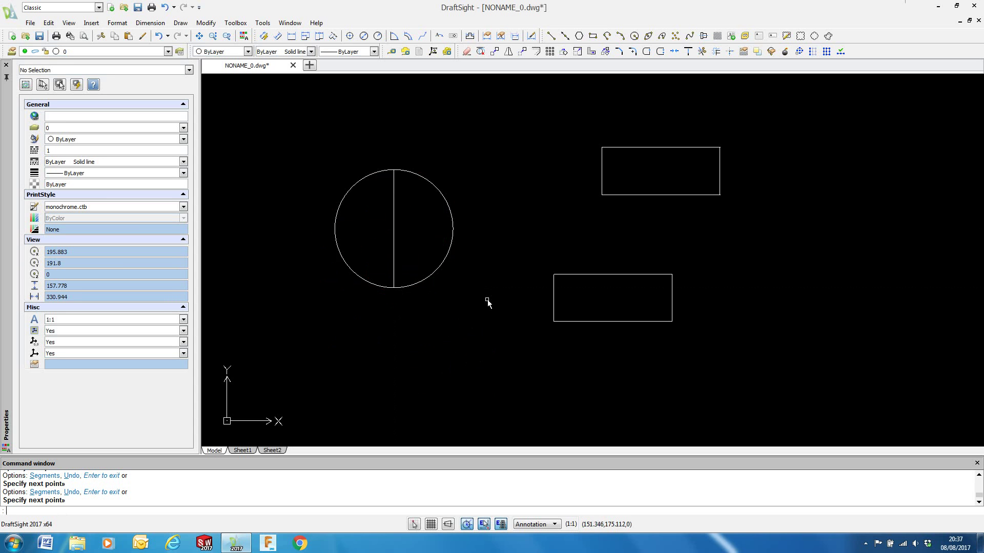
Draw a horizontal line across the circle from its left quadrant point to its right quadrant point
key("Return")
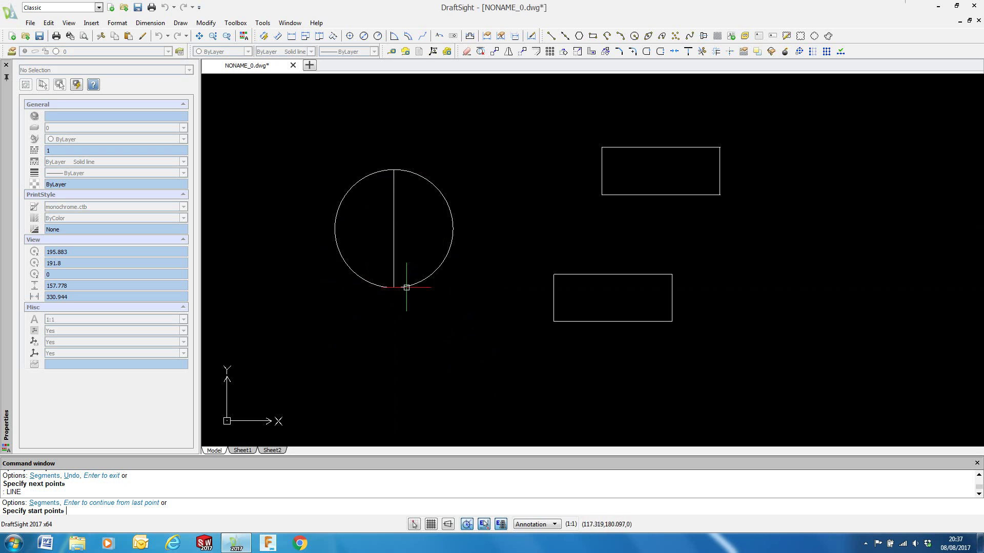
left_click(335, 229)
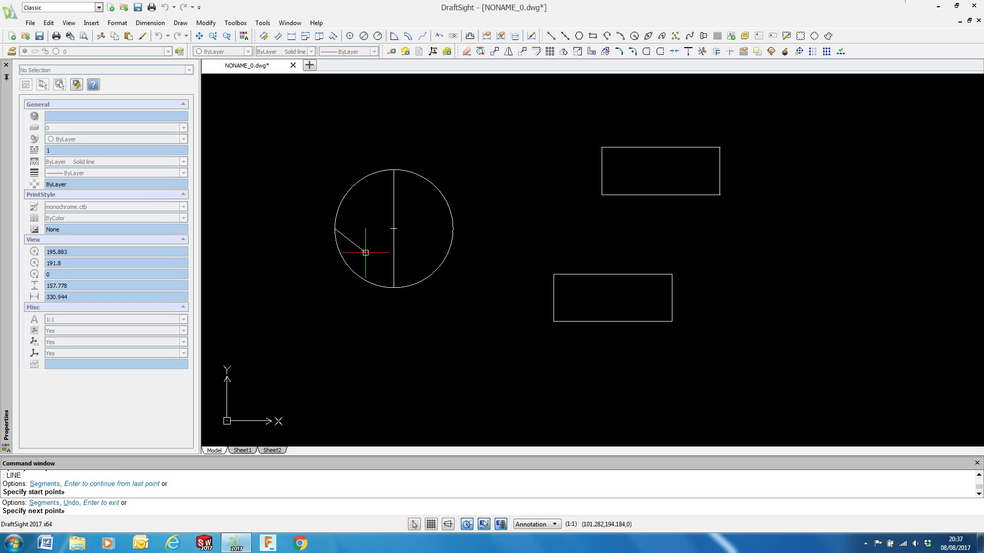
left_click(453, 229)
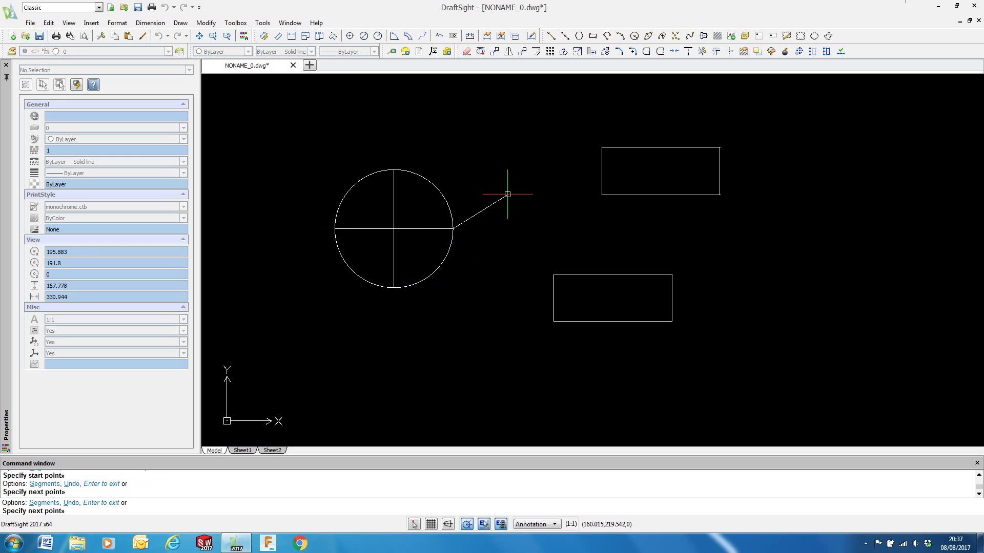
key("Escape")
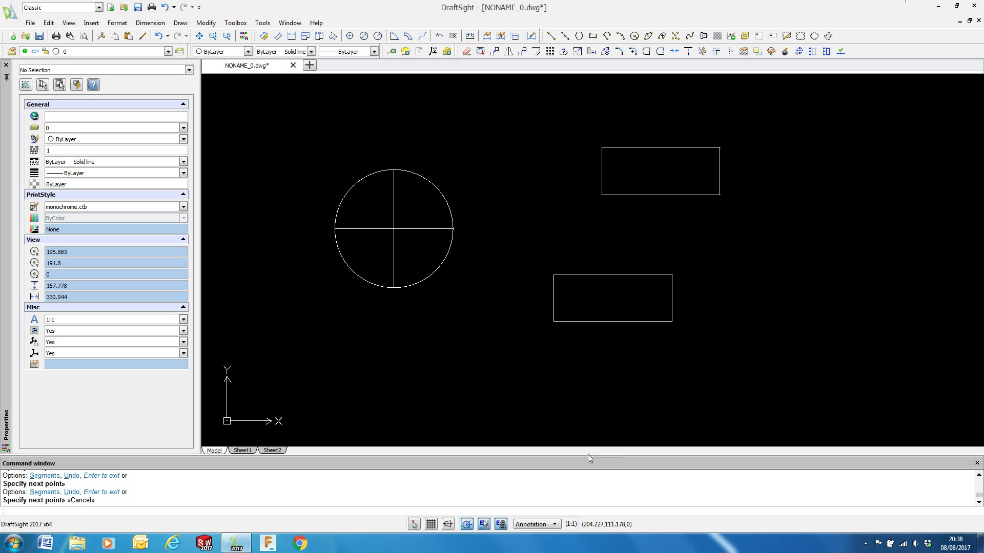
Review which geometry and reference entity snaps are enabled in the EntitySnaps settings
right_click(484, 525)
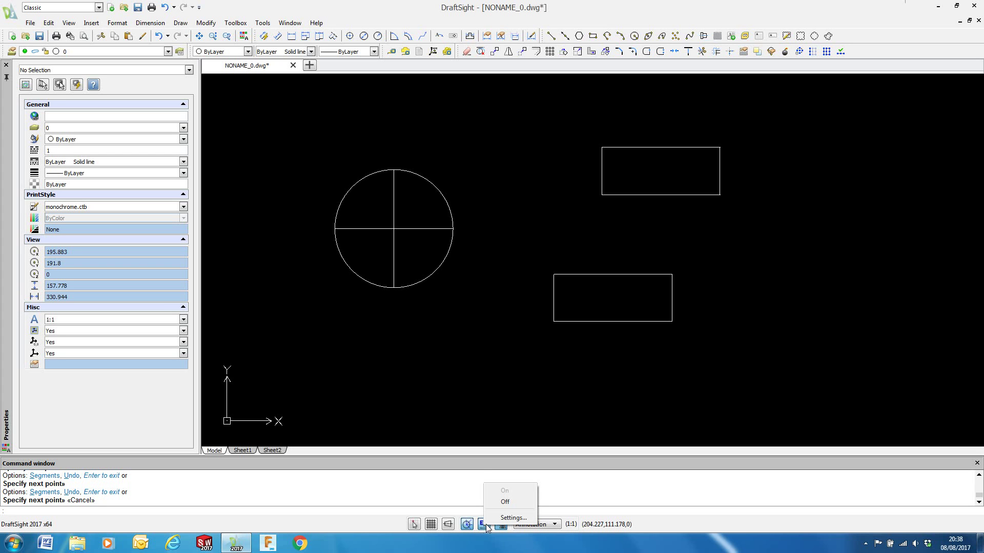
left_click(501, 520)
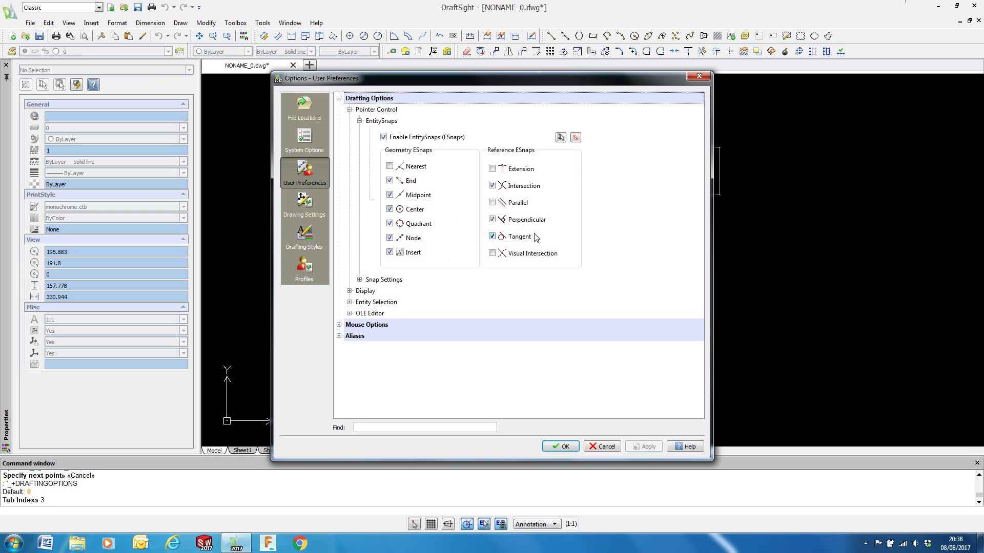
left_click(566, 449)
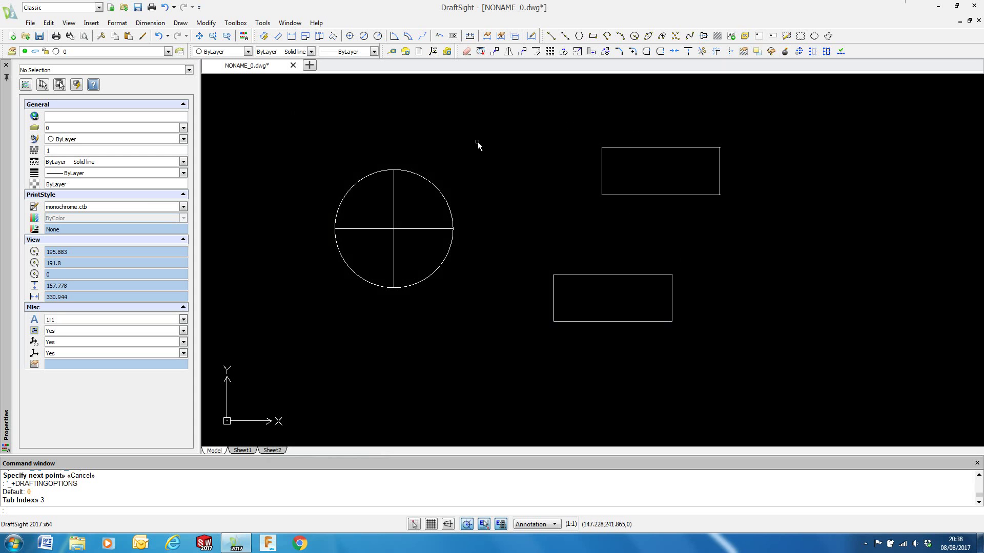
left_click(182, 24)
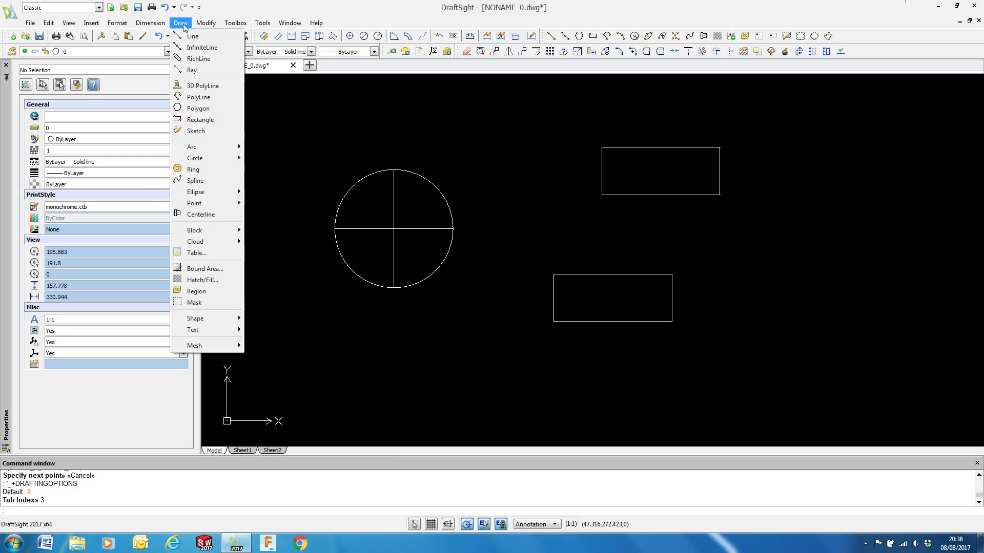
mouse_move(193, 149)
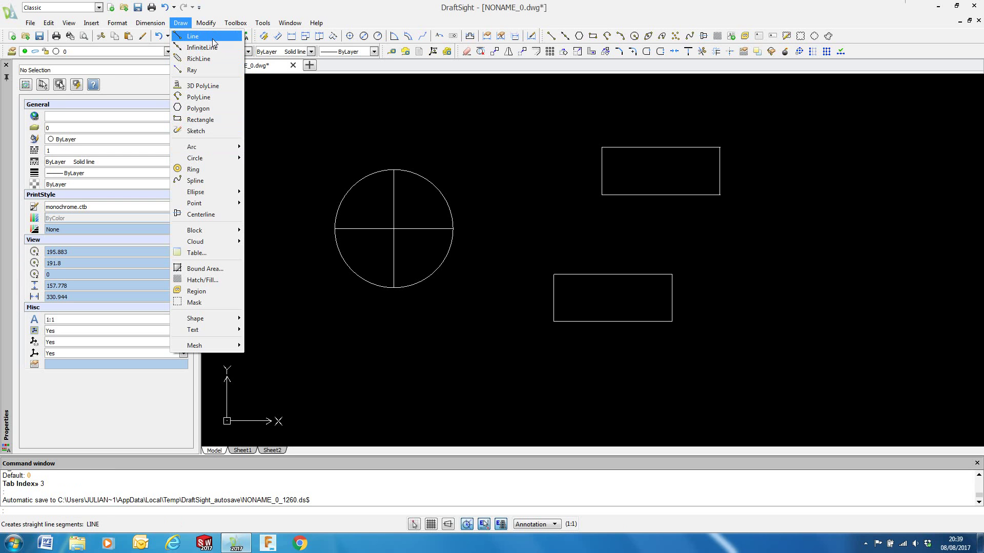
left_click(495, 197)
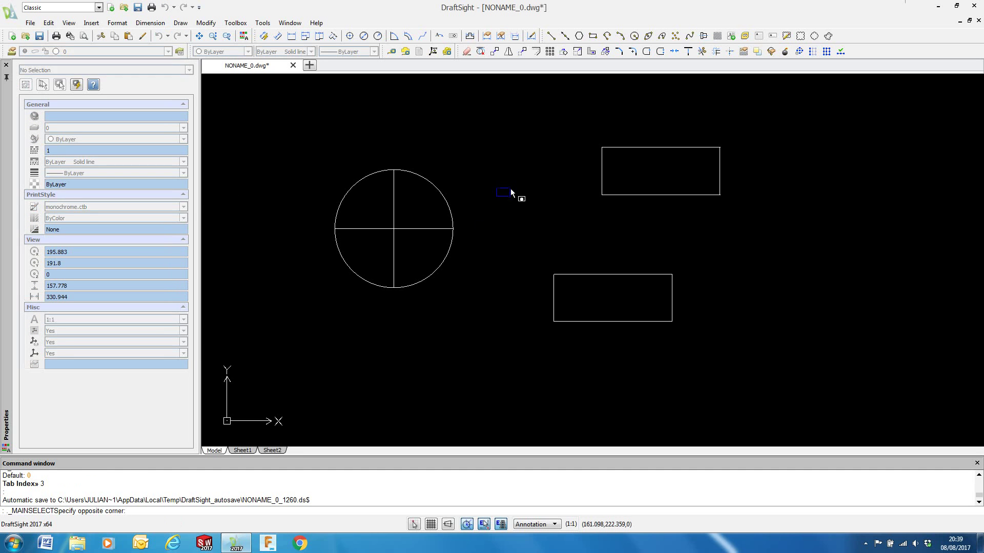